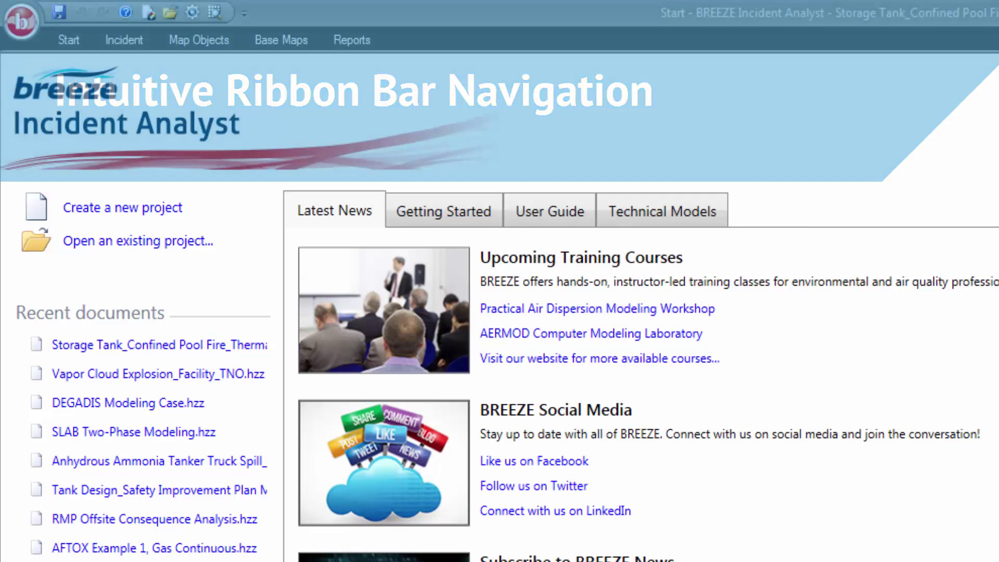
Show the Scenario settings panel with the incident Date/time from the Incident ribbon
click(125, 40)
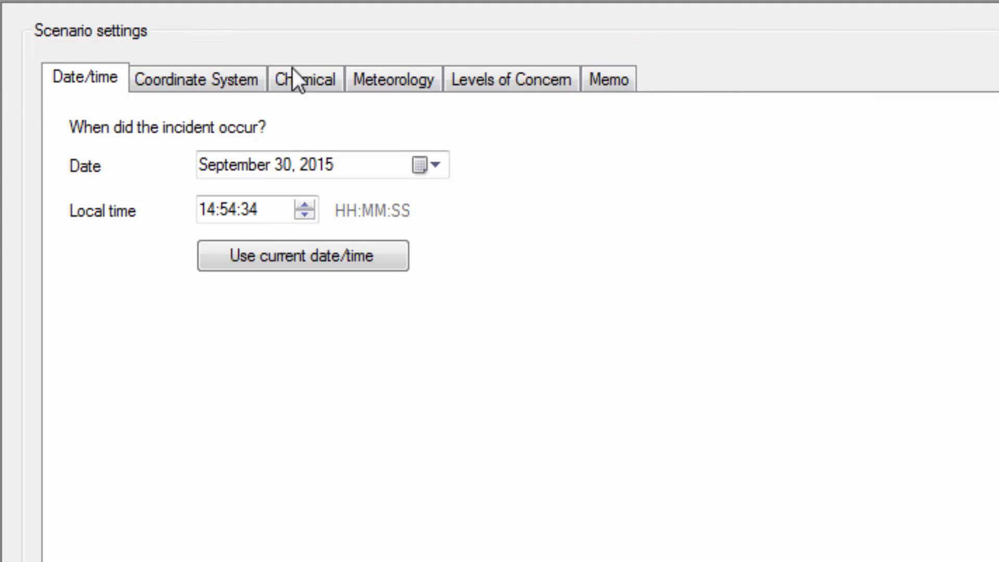
click(292, 79)
click(371, 173)
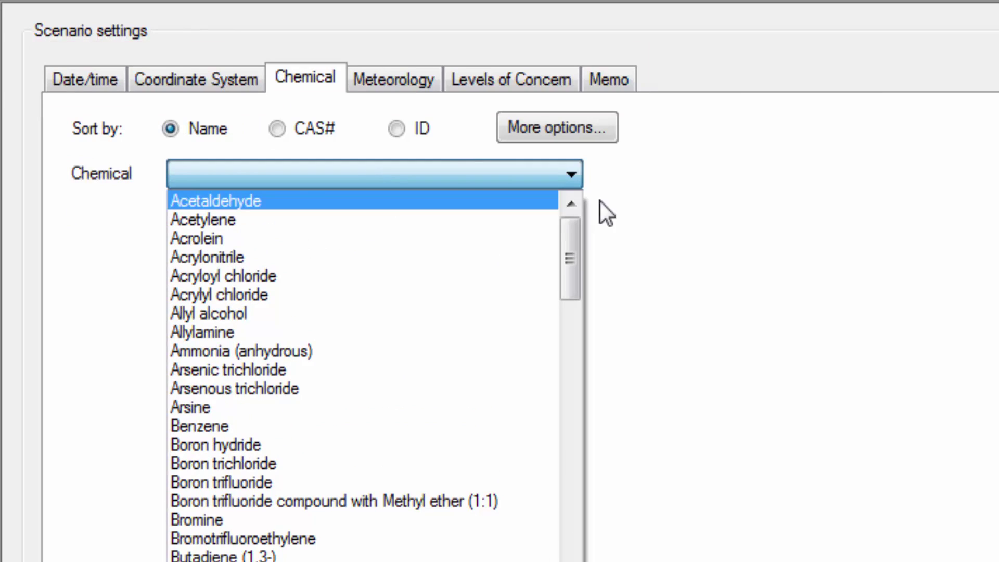
click(383, 80)
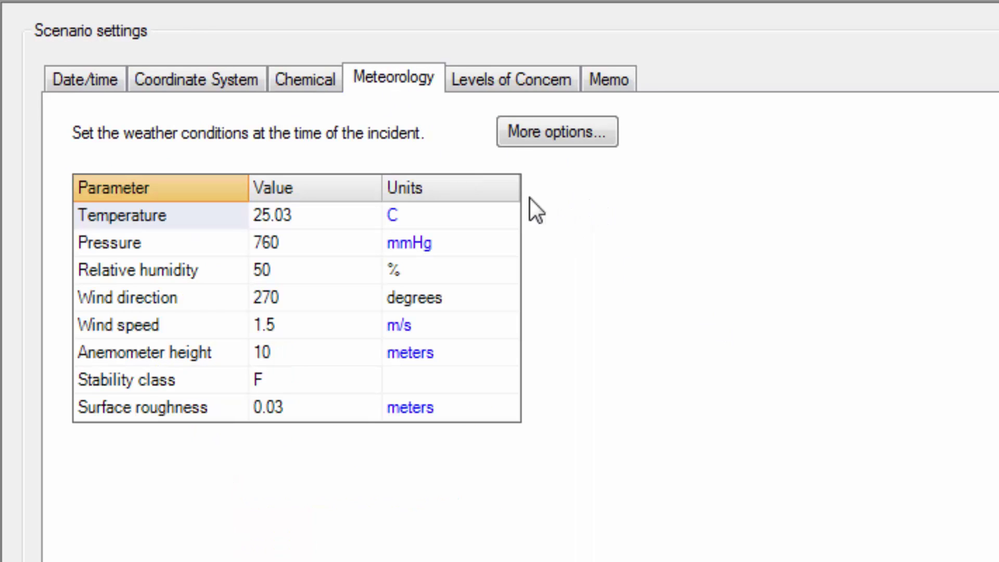
click(492, 80)
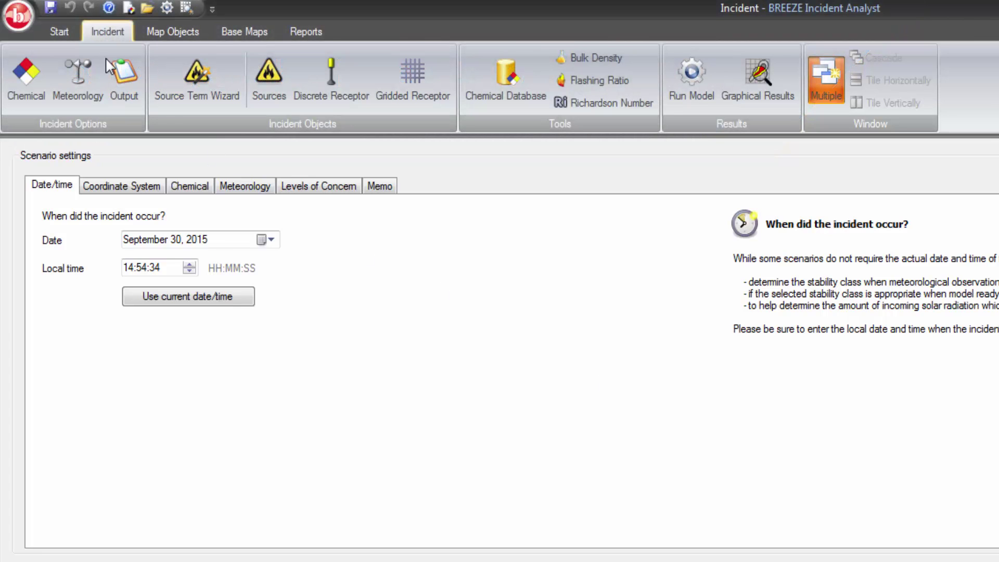
click(77, 78)
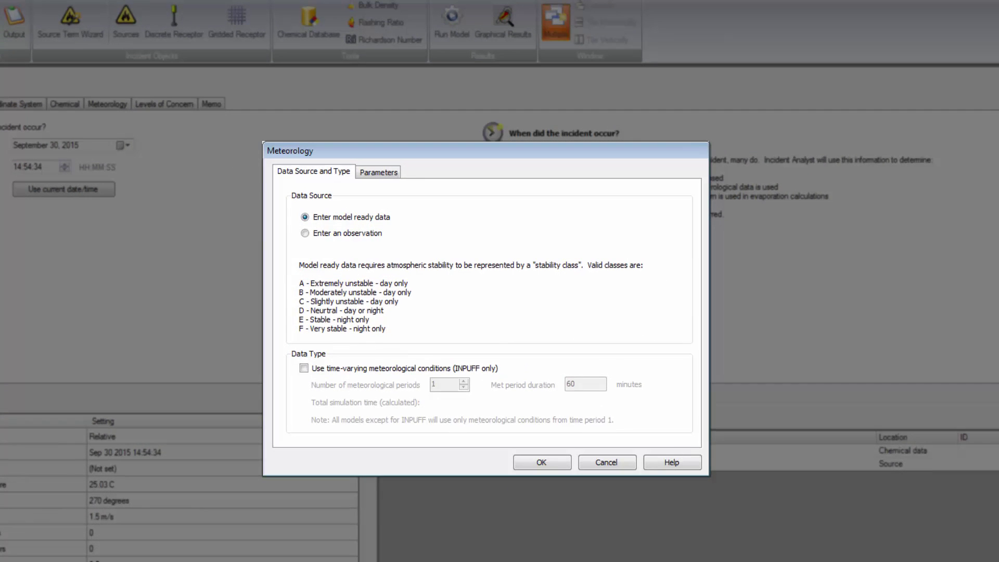
click(653, 466)
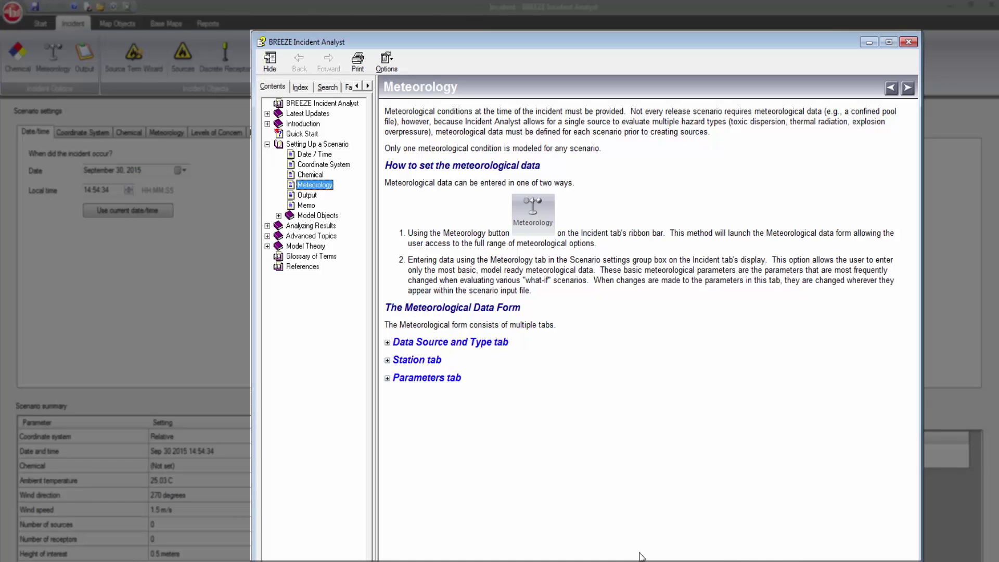
click(910, 42)
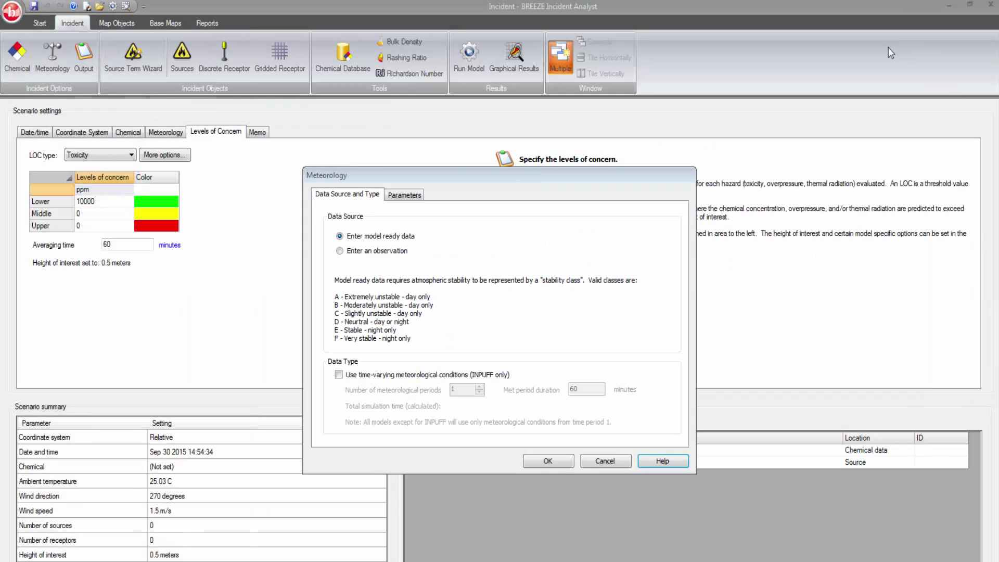
click(605, 460)
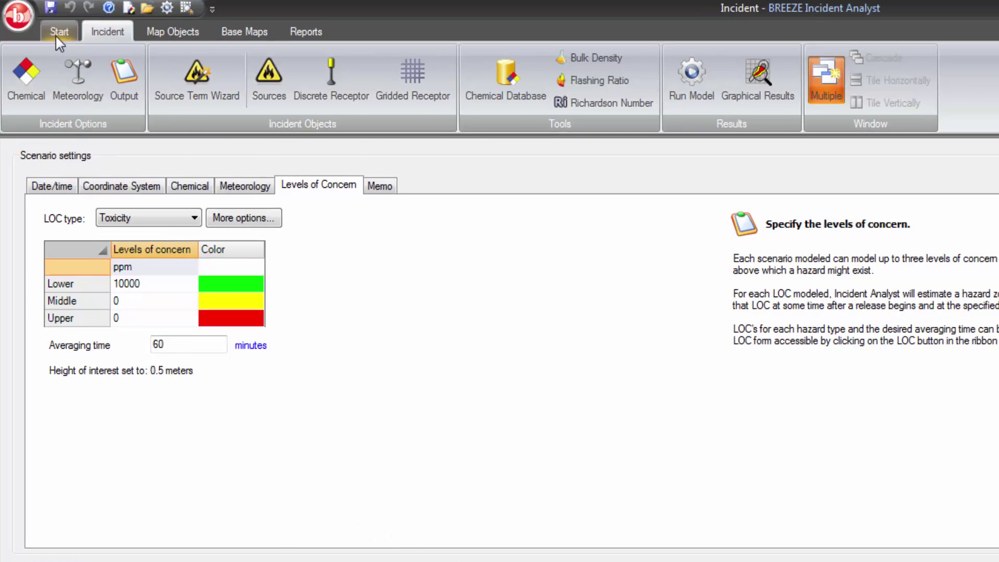
View the Start page User Guide section and its step-by-step Source Term help topic
click(59, 32)
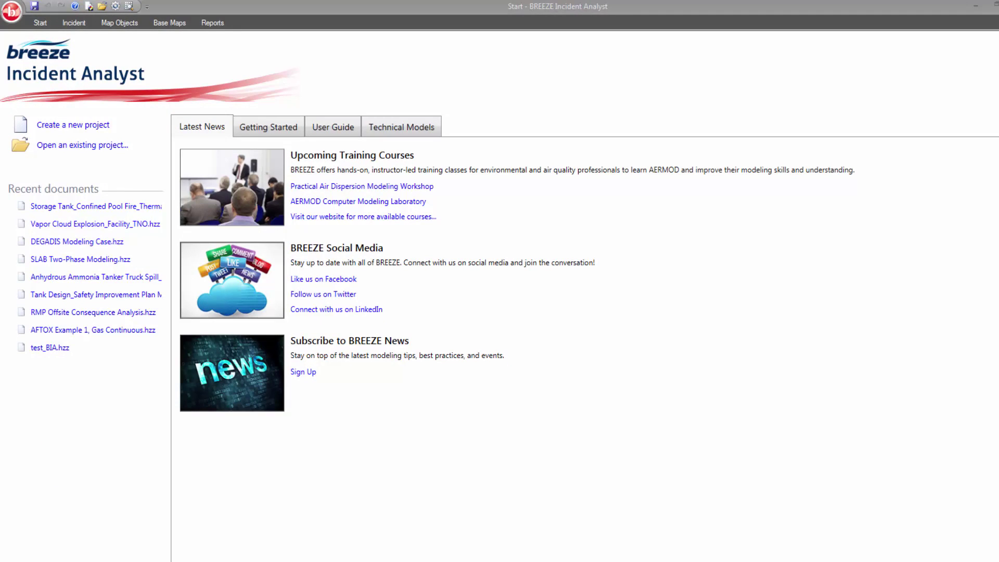
click(331, 134)
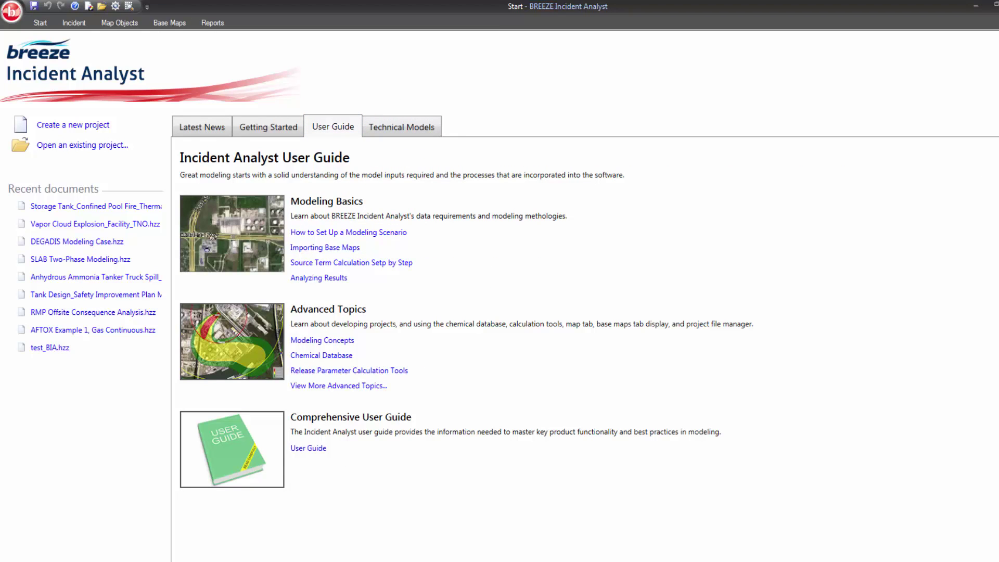
click(339, 264)
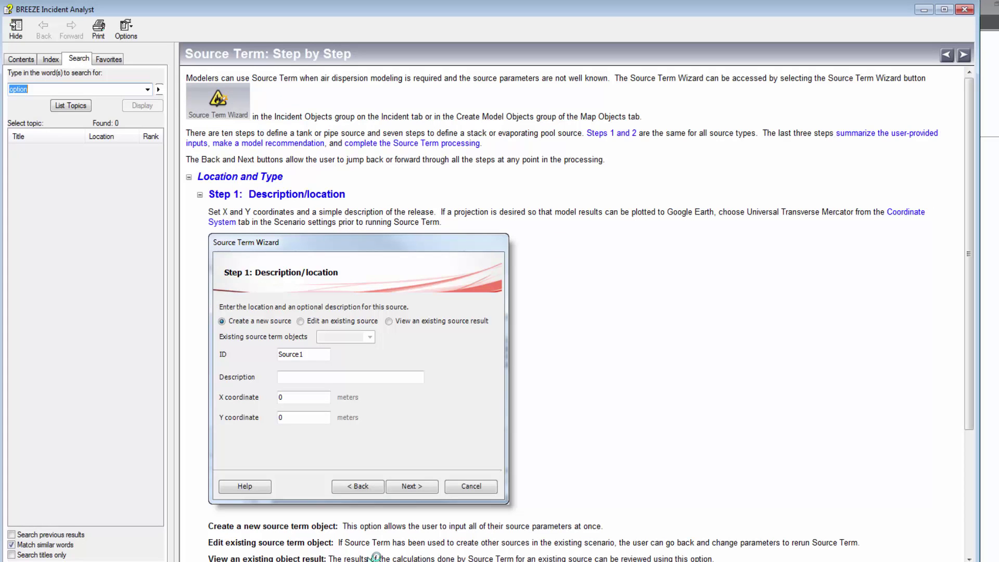
click(964, 9)
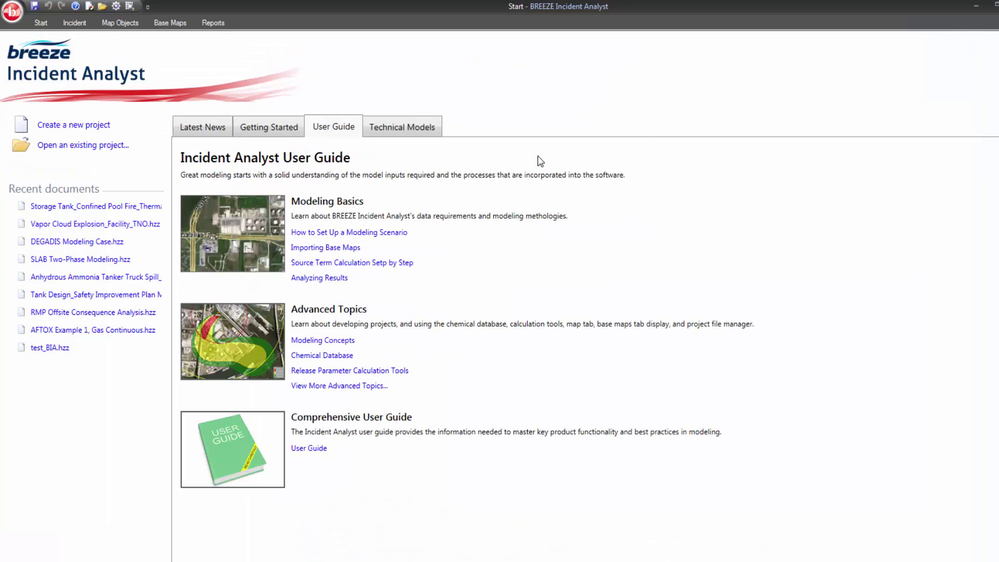
Show the Getting Started and Technical Models sections listing dispersion, fire and explosion guides
click(266, 128)
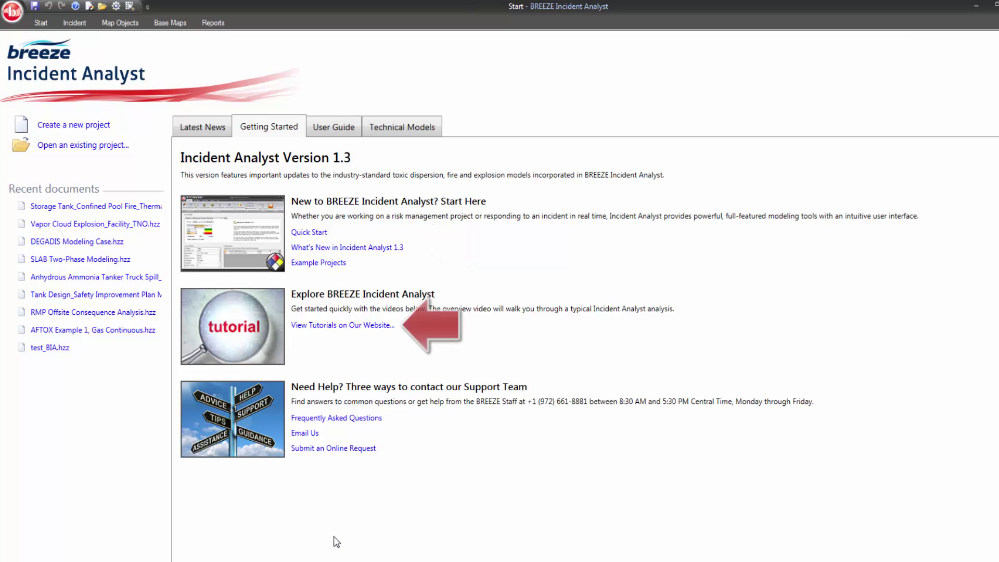
click(402, 127)
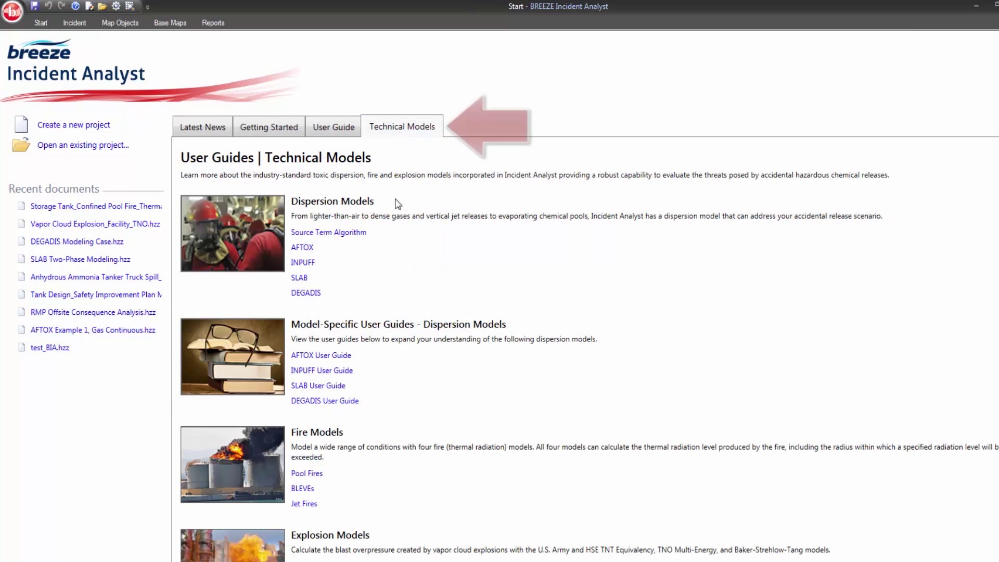